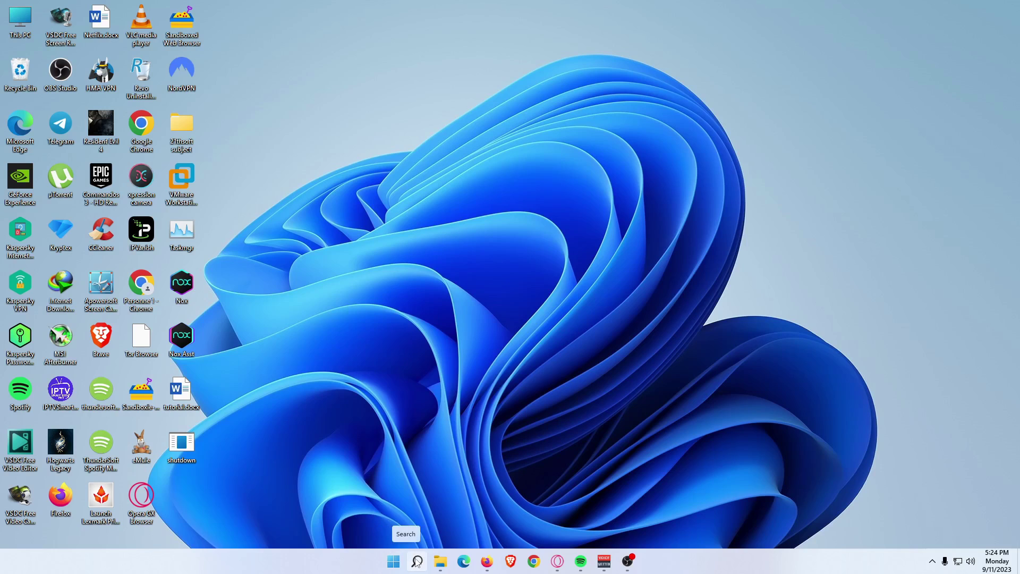
Find "task manager" with Windows Search, launch Task Manager from the result, and close its window
left_click(417, 563)
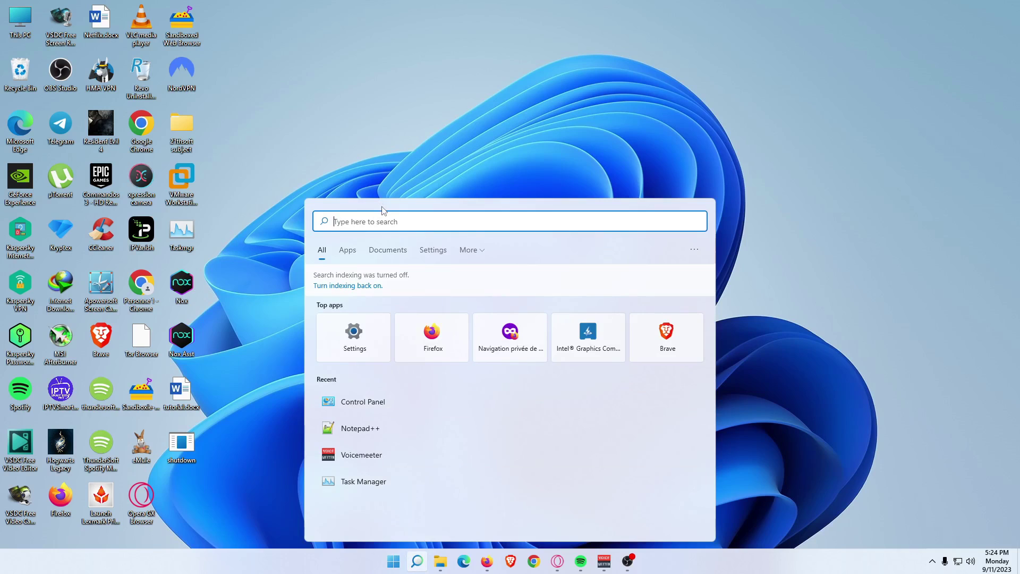
type("TASK")
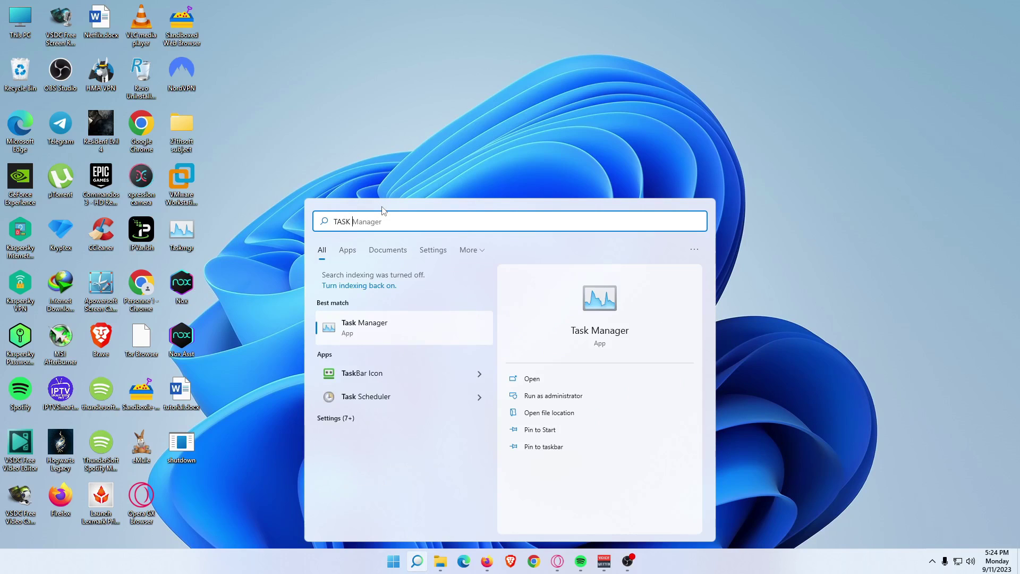
key("BackSpace")
key("BackSpace")
key("BackSpace")
key("BackSpace")
key("BackSpace")
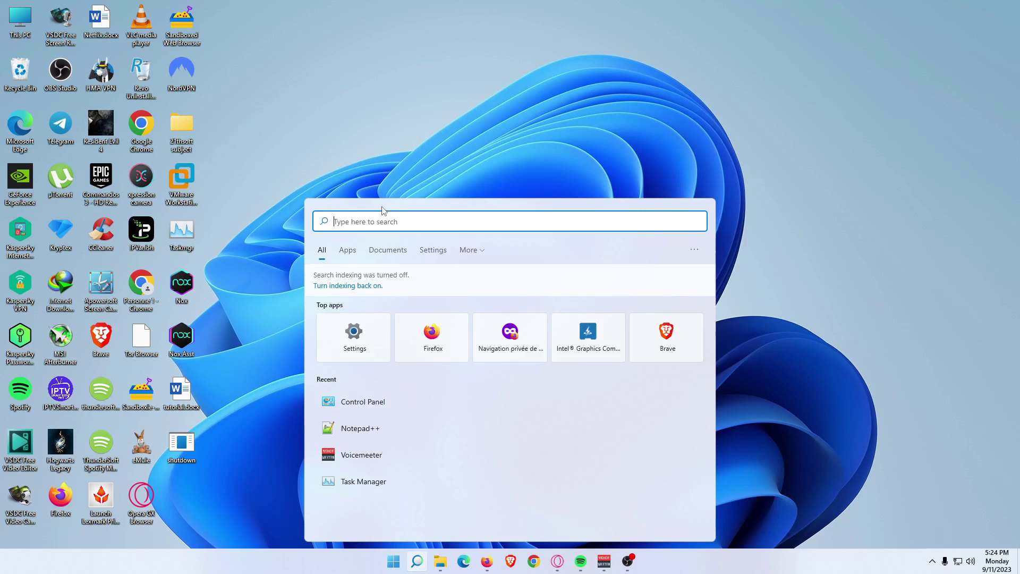
type("task")
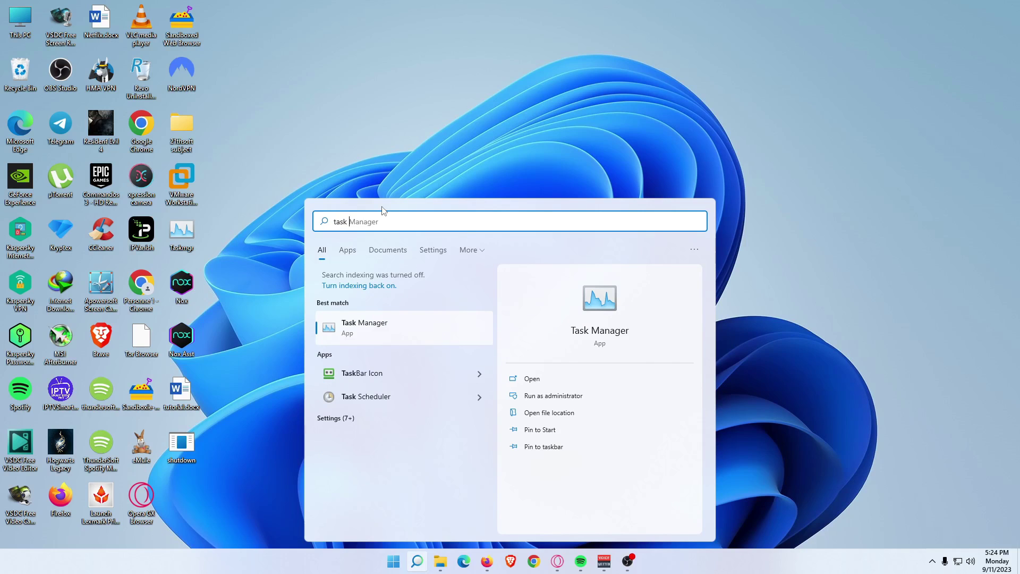
type(" mana")
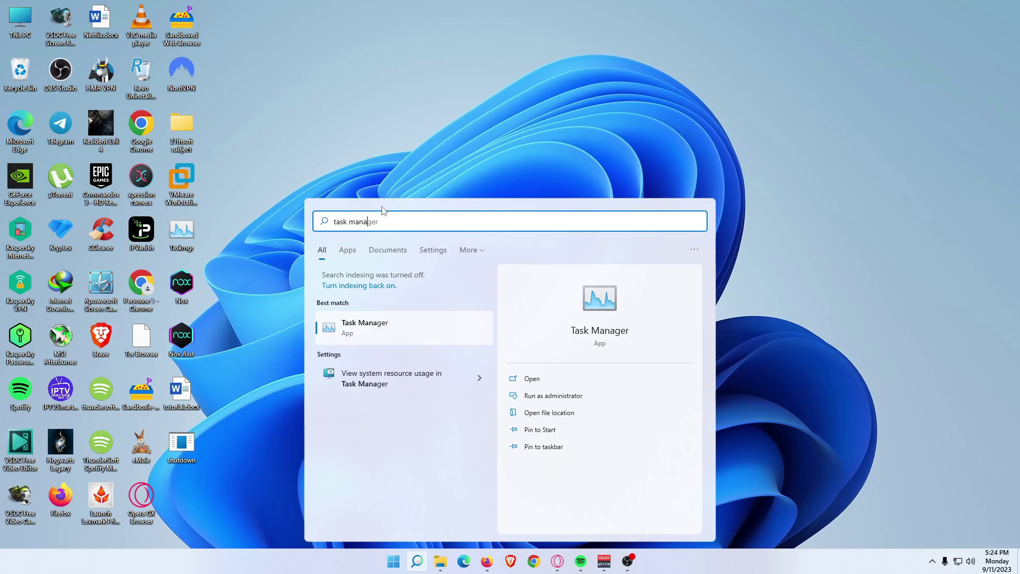
type("ger")
left_click(351, 334)
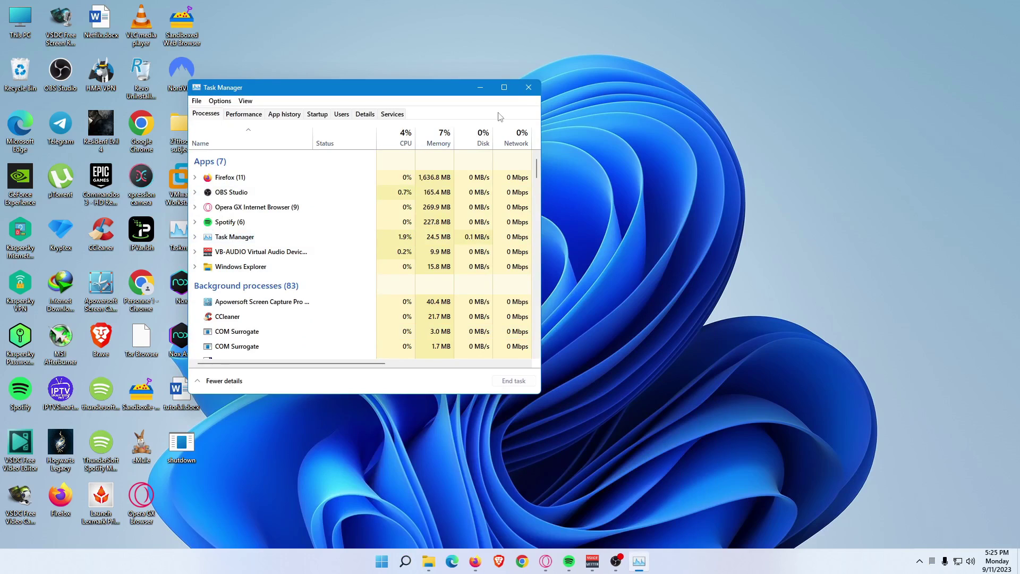
left_click(527, 90)
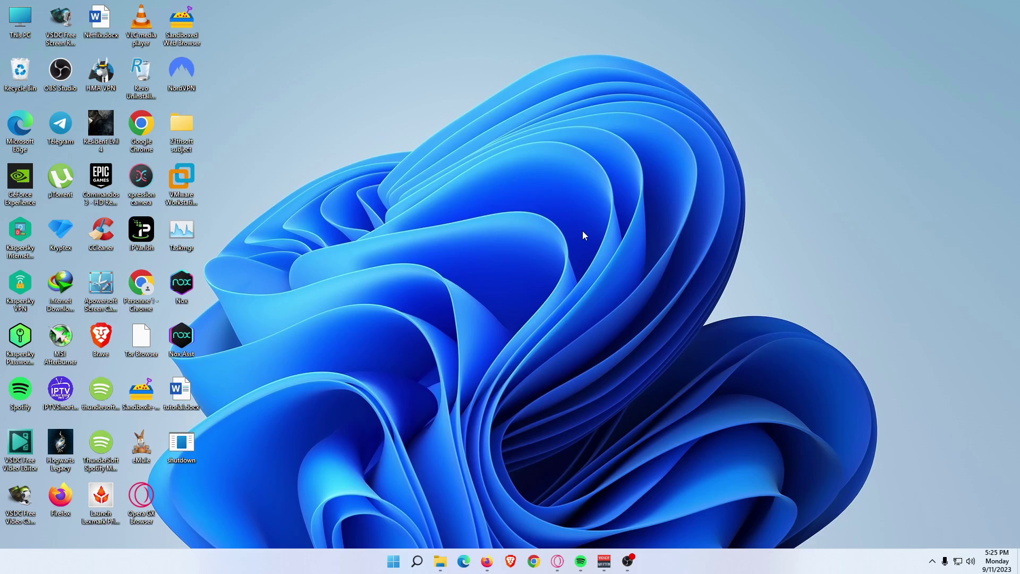
Launch Task Manager from the power-user tools of Start and close it, dismissing the Firefox notification
right_click(395, 566)
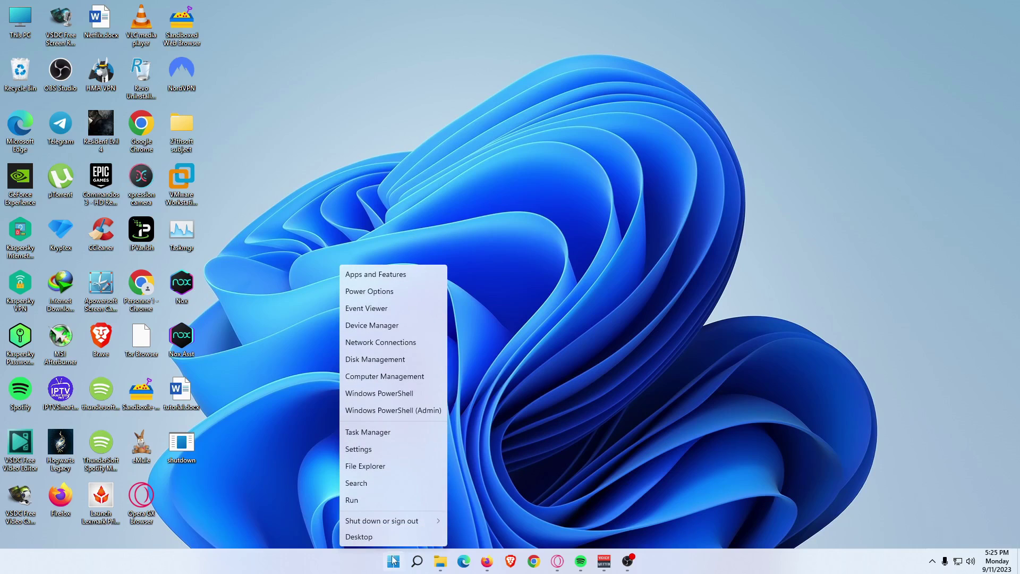
left_click(361, 433)
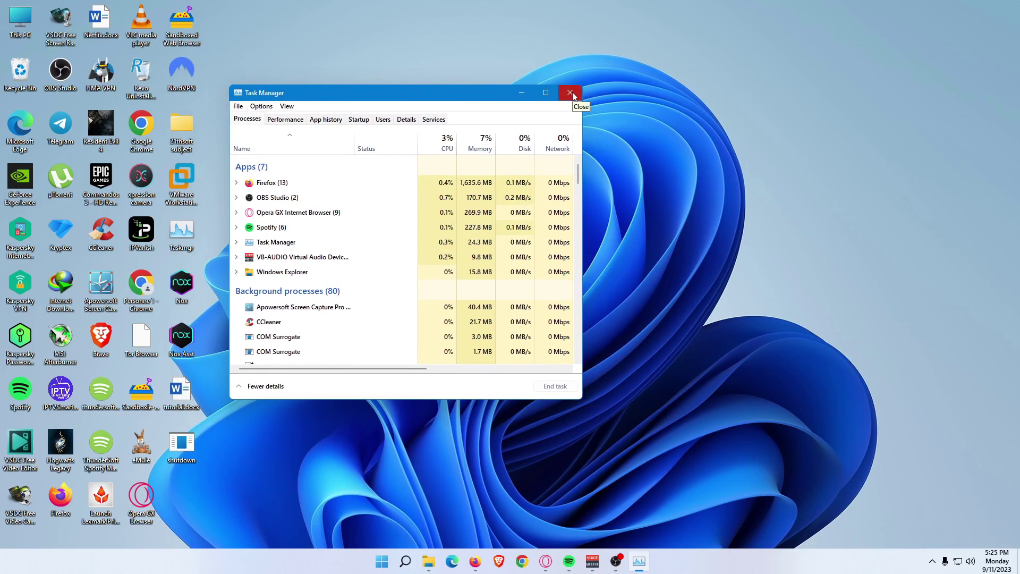
left_click(570, 93)
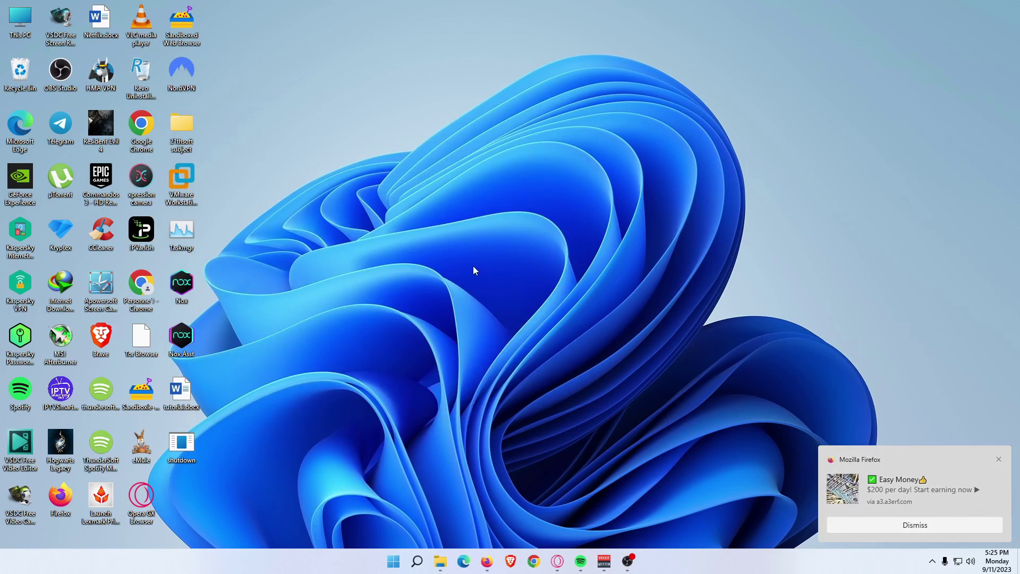
left_click(998, 459)
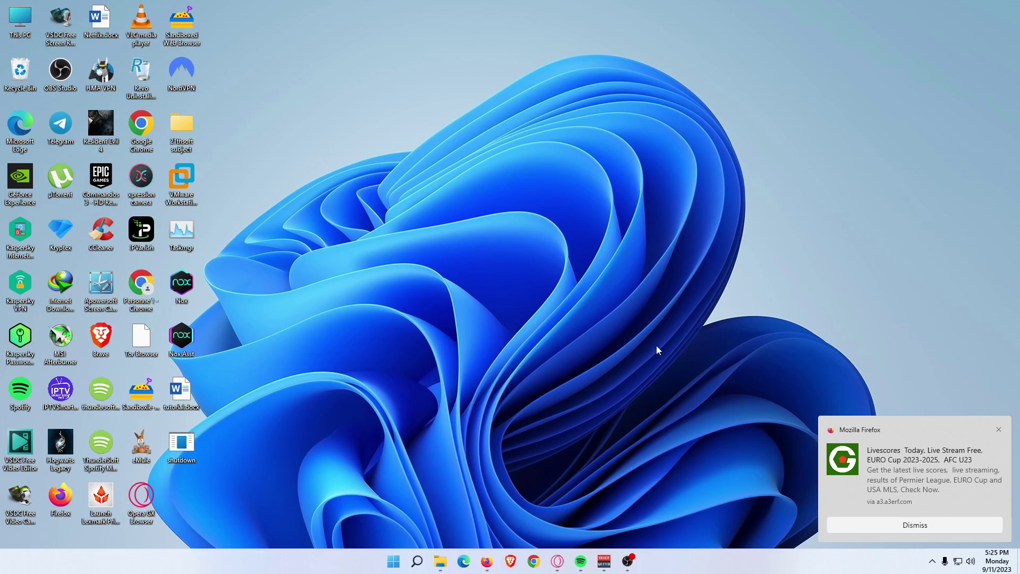
Launch Task Manager directly from the desktop, reposition its window, and close it
key("ctrl+shift+Escape")
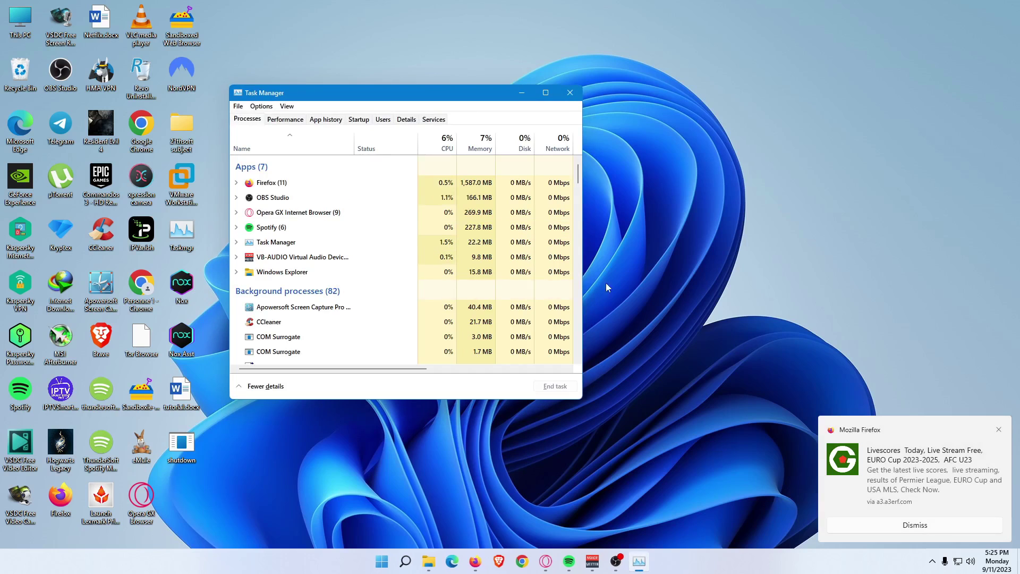
left_click_drag(504, 93, 583, 88)
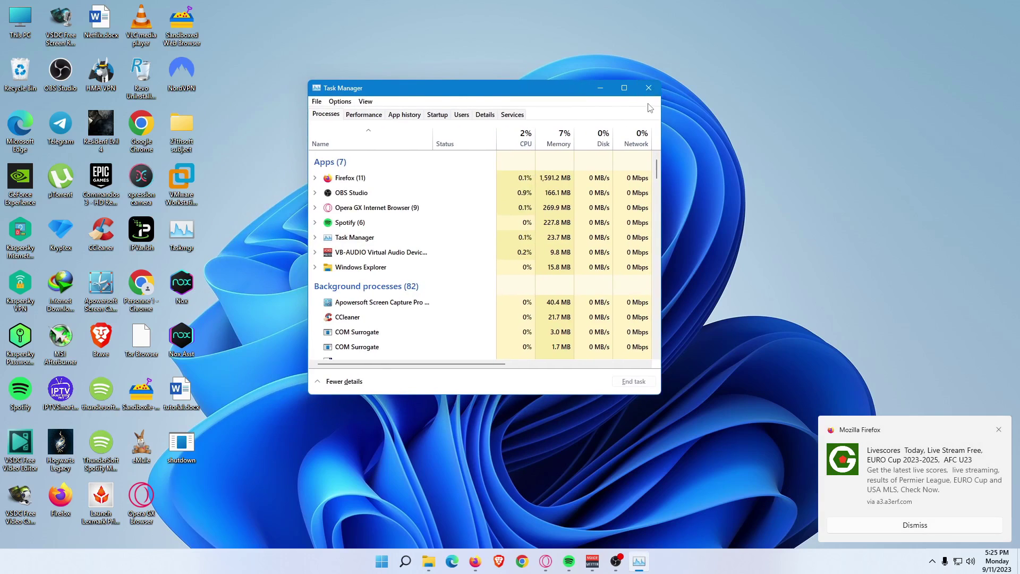
left_click(648, 89)
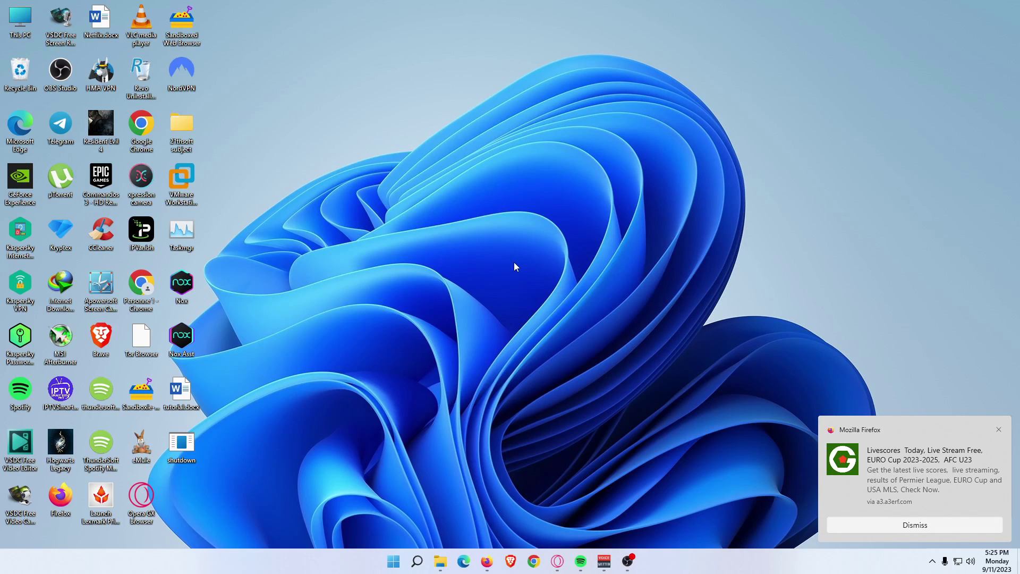
Display the power-user tools that include Task Manager and dismiss them without choosing one
key("super+x")
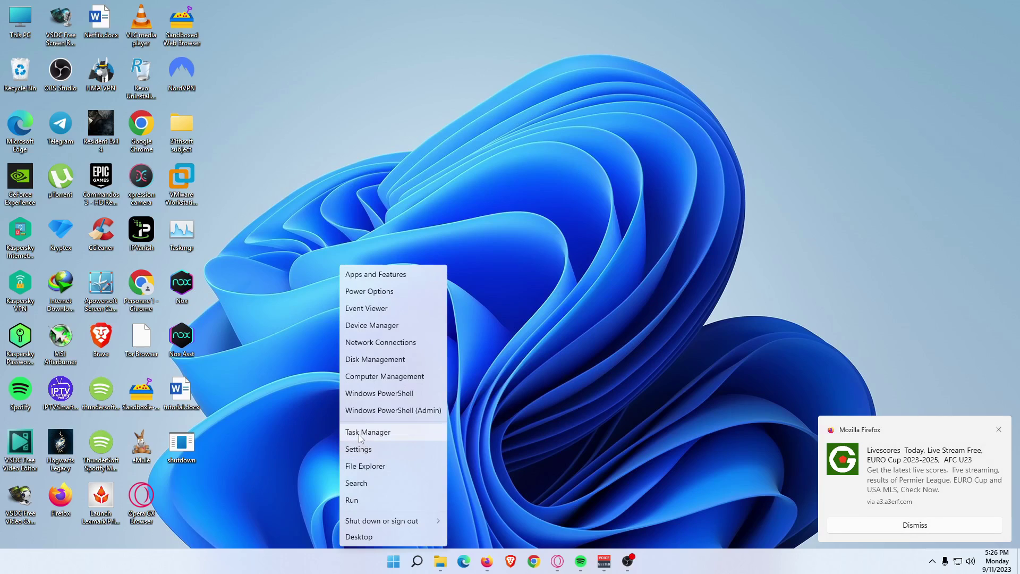
left_click(322, 429)
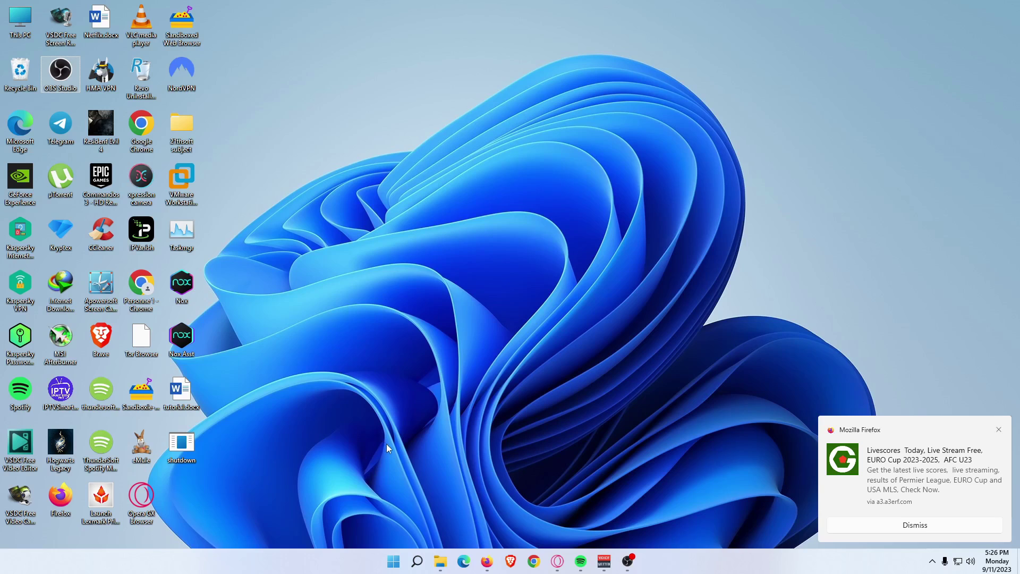
Launch Task Manager by running taskmgr from the Run dialog, reposition its window, and close it
key("super+r")
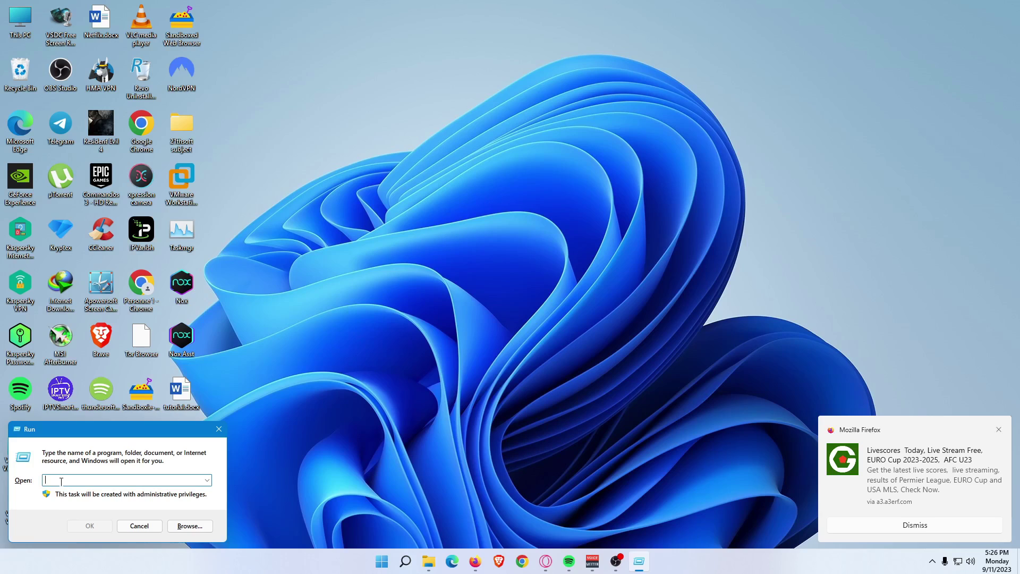
type("task")
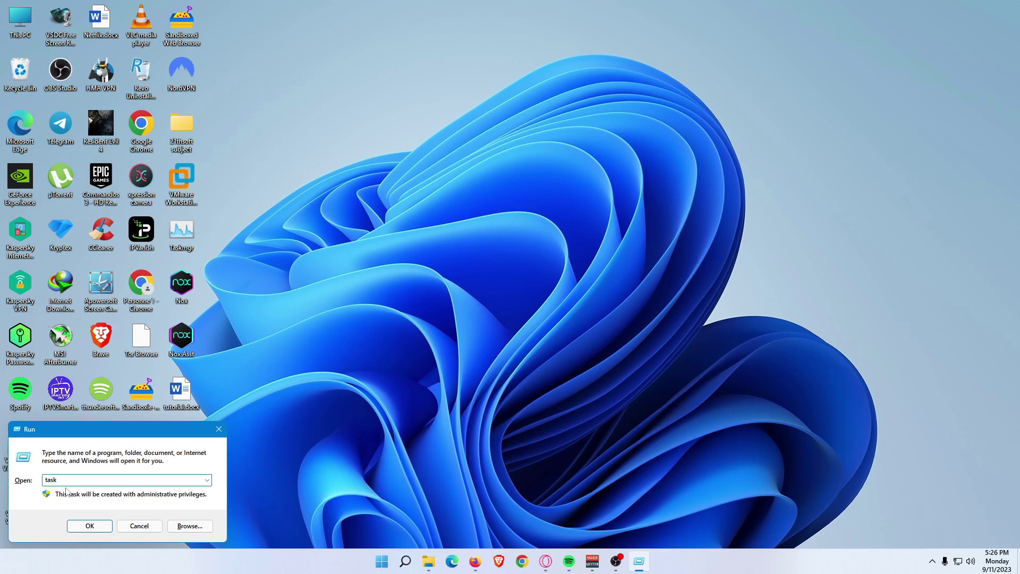
type("mgr")
key("Return")
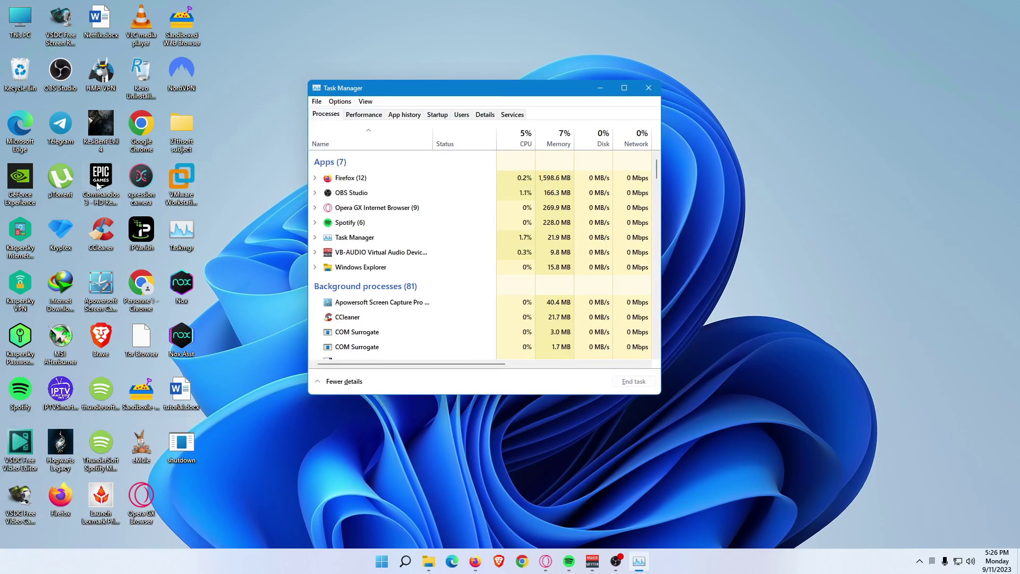
left_click_drag(414, 86, 362, 91)
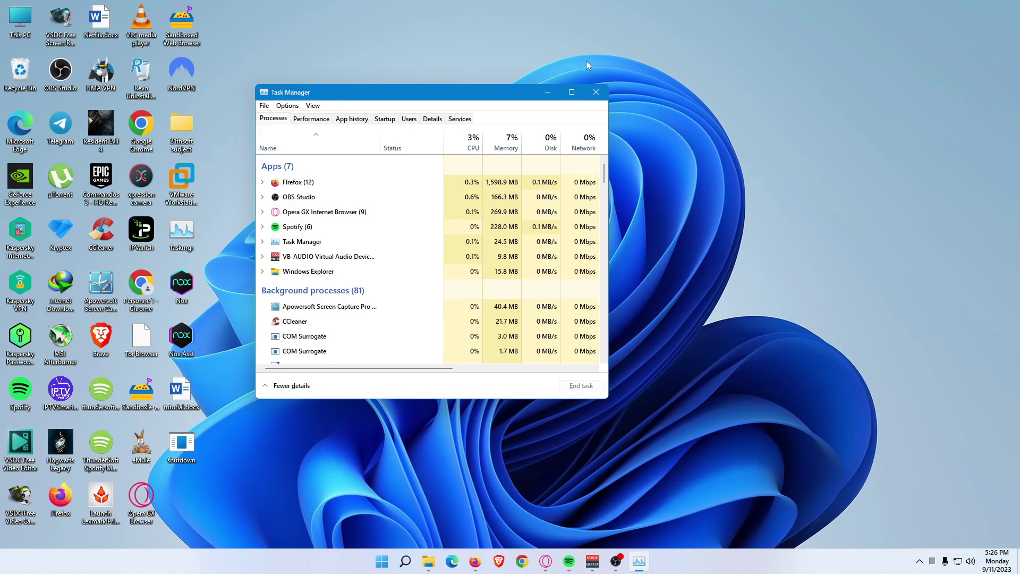
left_click(602, 96)
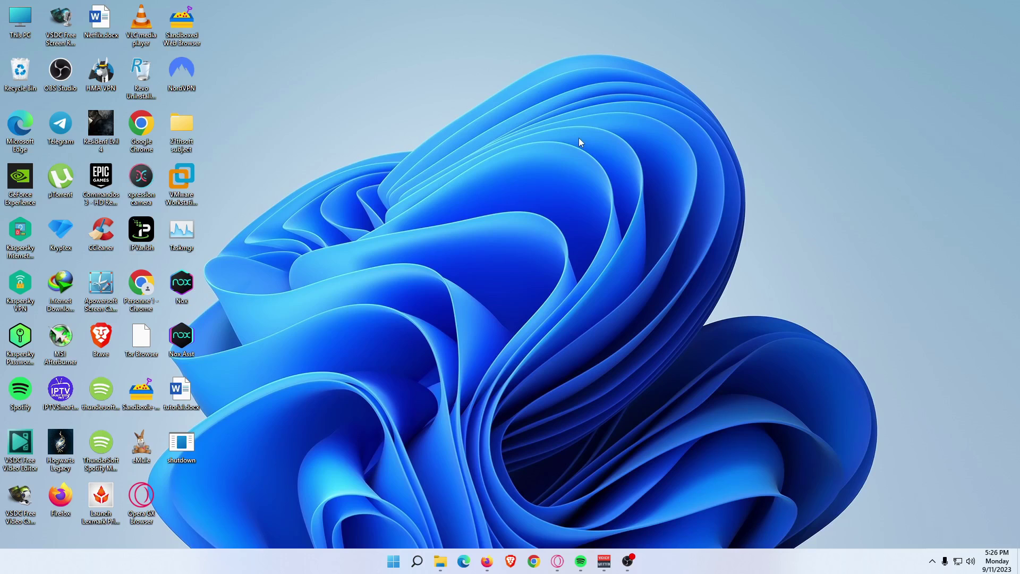
Go to the Desktop folder in File Explorer and launch Task Manager by entering taskmgr in place of the folder path
left_click(440, 561)
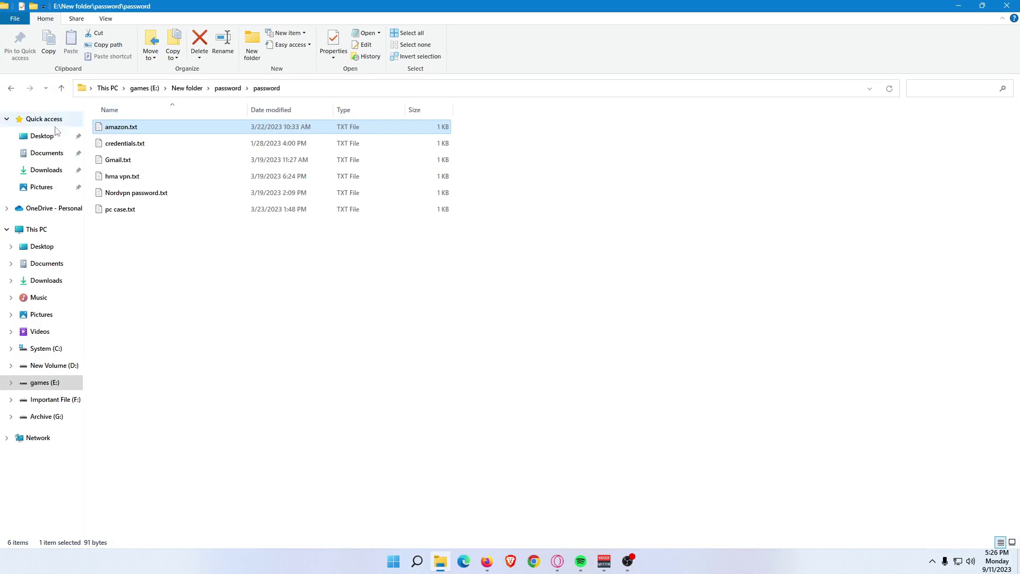
left_click(42, 135)
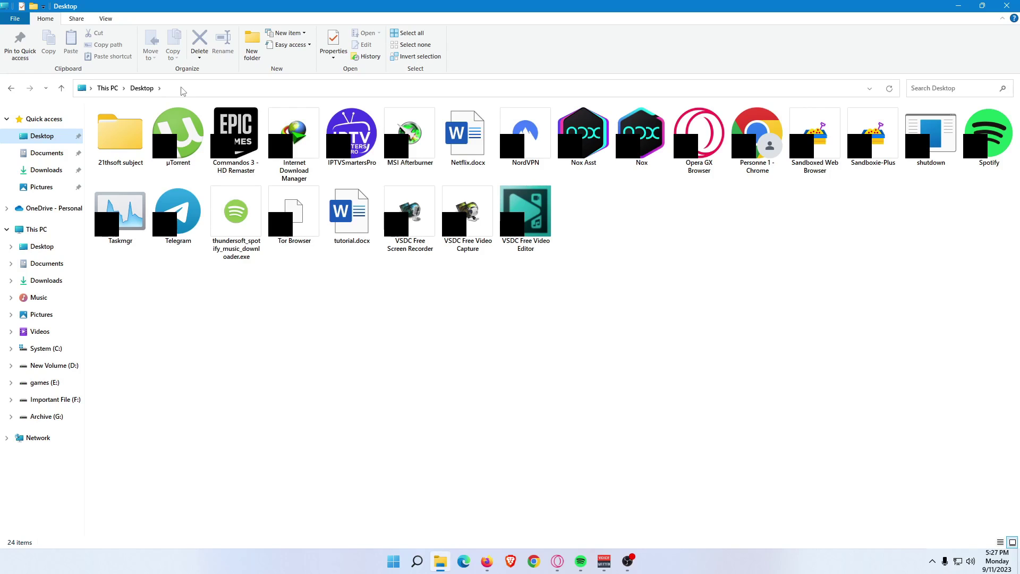
left_click(170, 85)
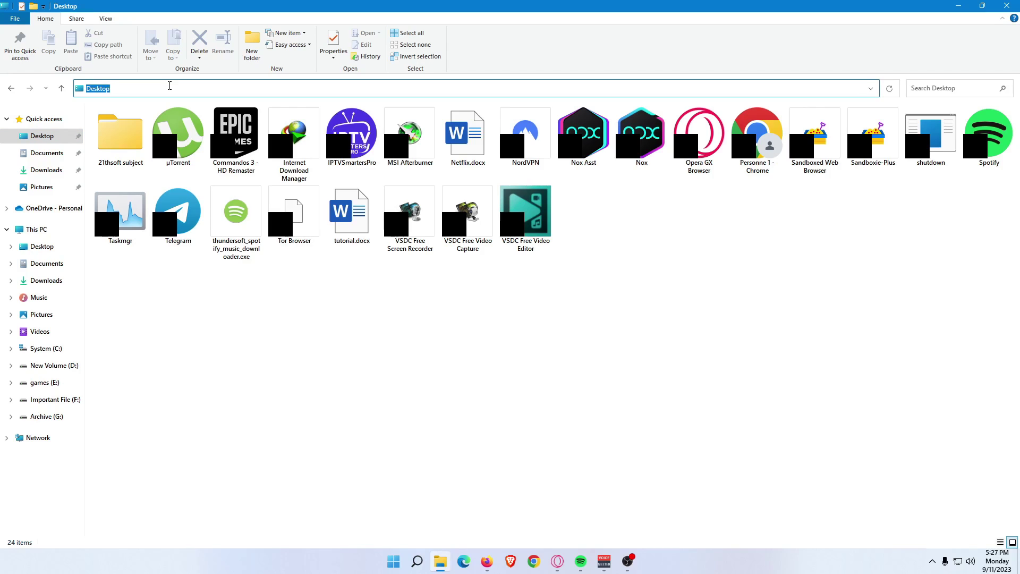
type("tas")
type("mg")
key("BackSpace")
key("BackSpace")
key("BackSpace")
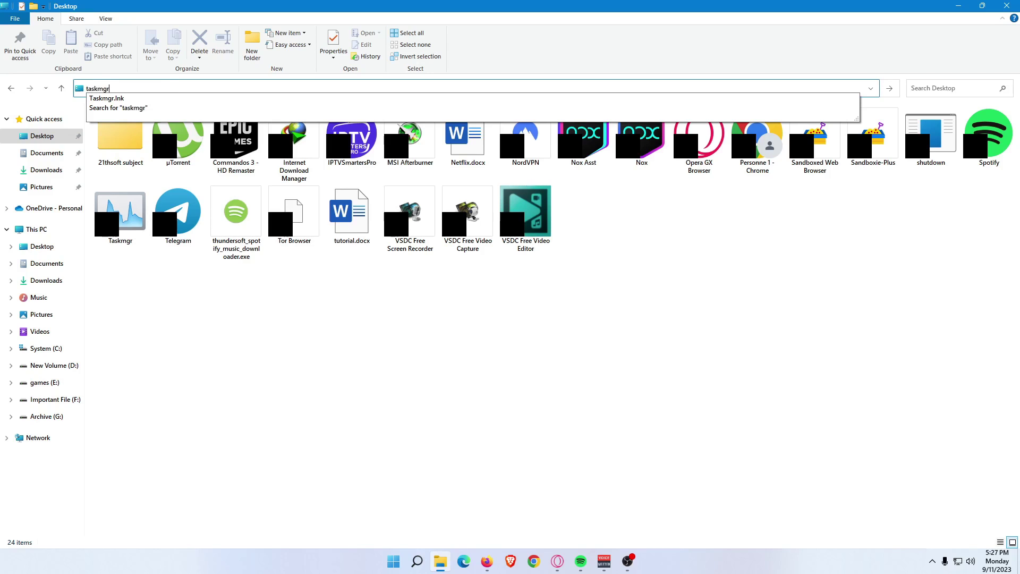
key("Return")
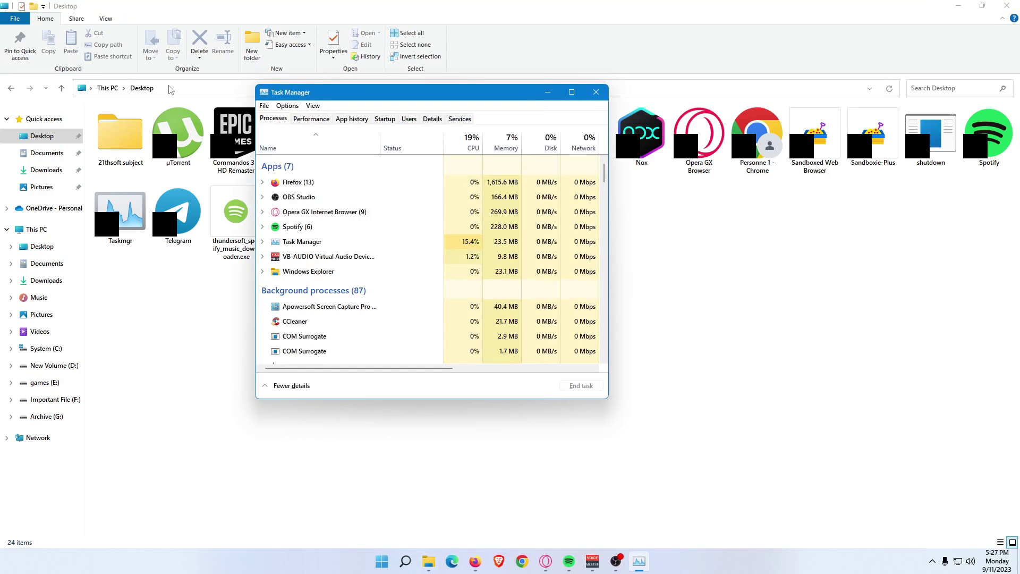
Close the File Explorer window, then reposition and close Task Manager
left_click(1006, 5)
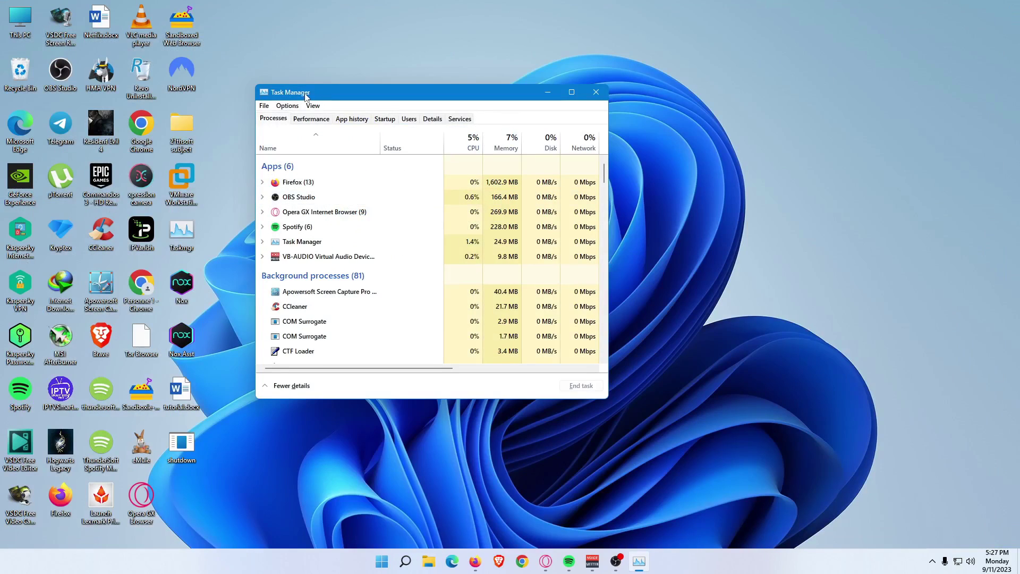
left_click_drag(284, 93, 317, 94)
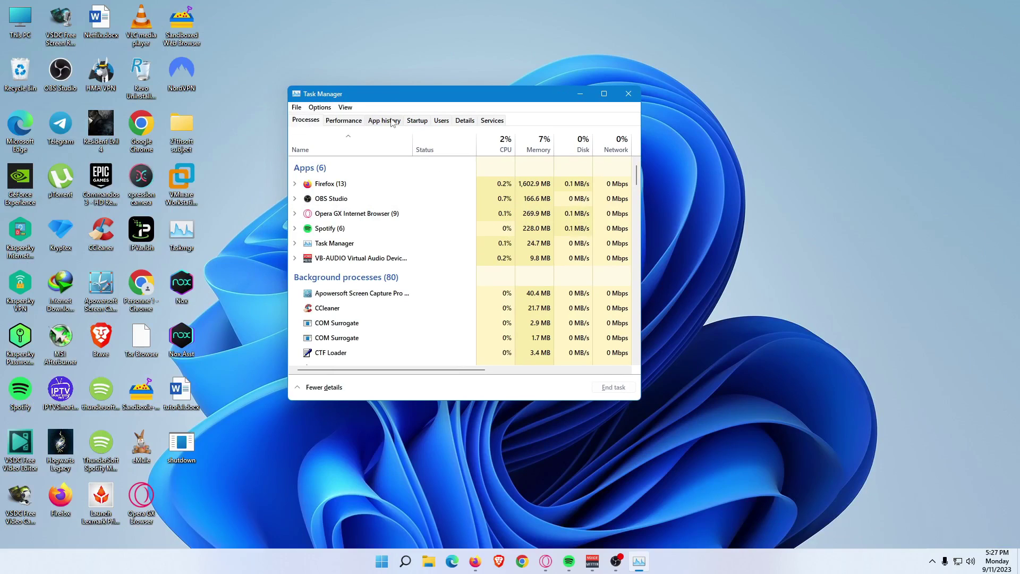
left_click(625, 99)
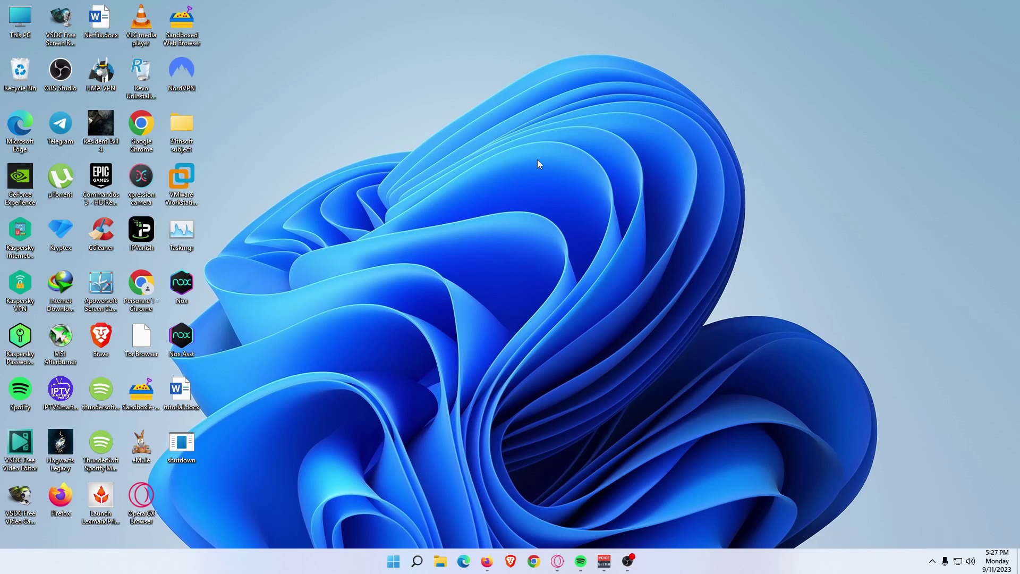
Find cmd with Windows Search and start Command Prompt as administrator
left_click(393, 561)
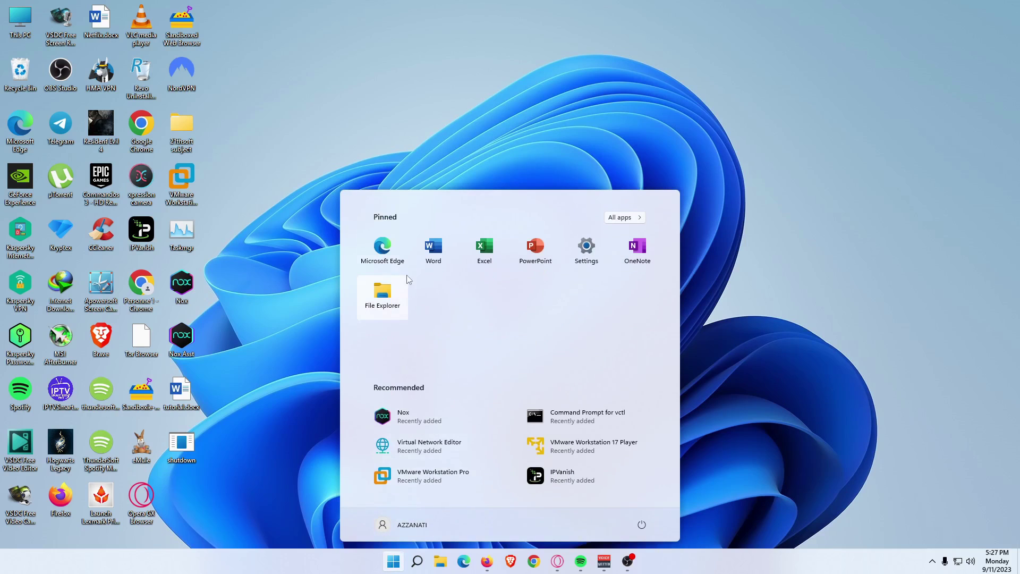
left_click(415, 562)
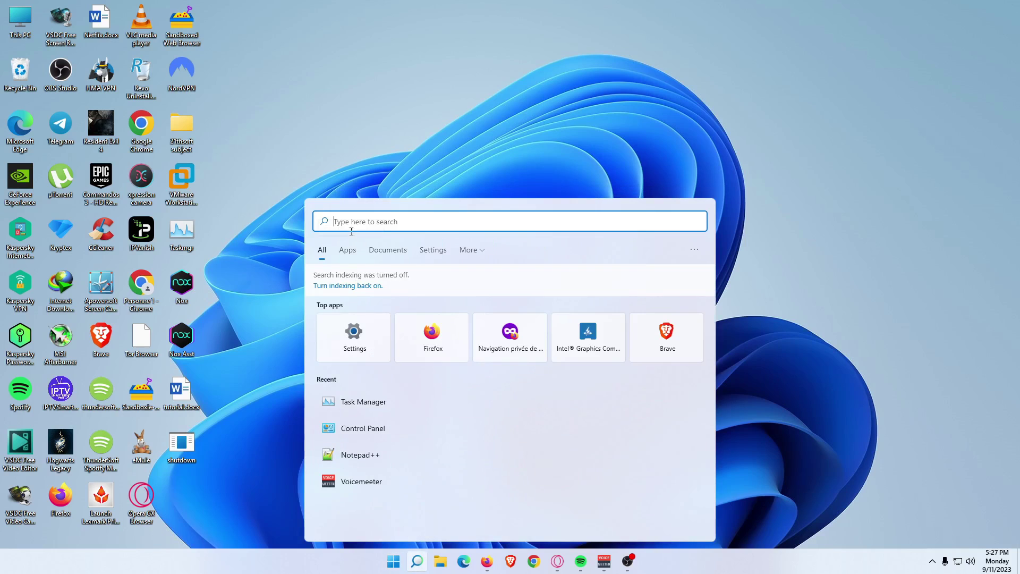
type("cmd")
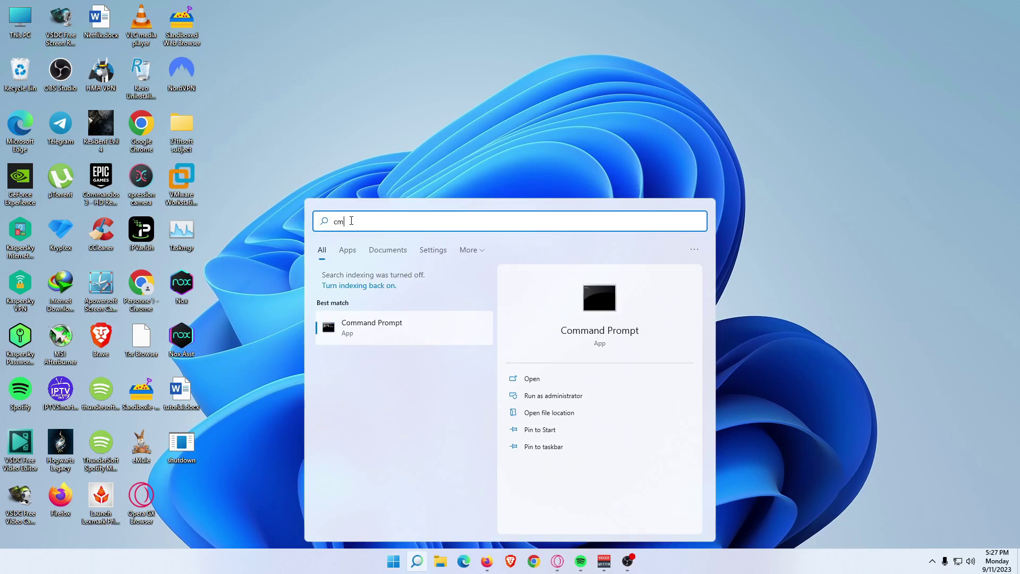
left_click(541, 396)
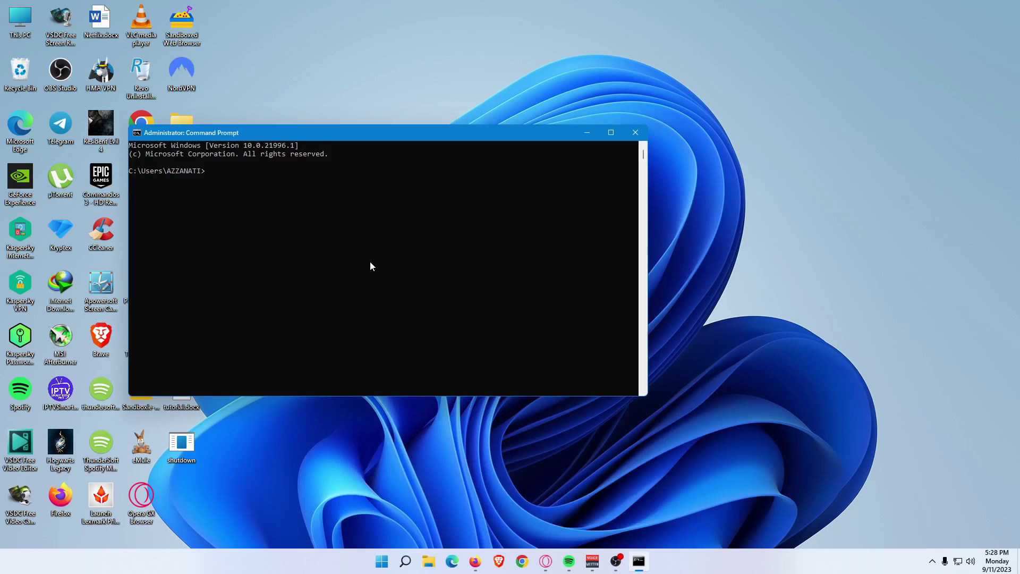
Run taskmgr.exe in Command Prompt to launch Task Manager, and bring the Command Prompt window back to the front
type("taskmgr.exe")
key("Return")
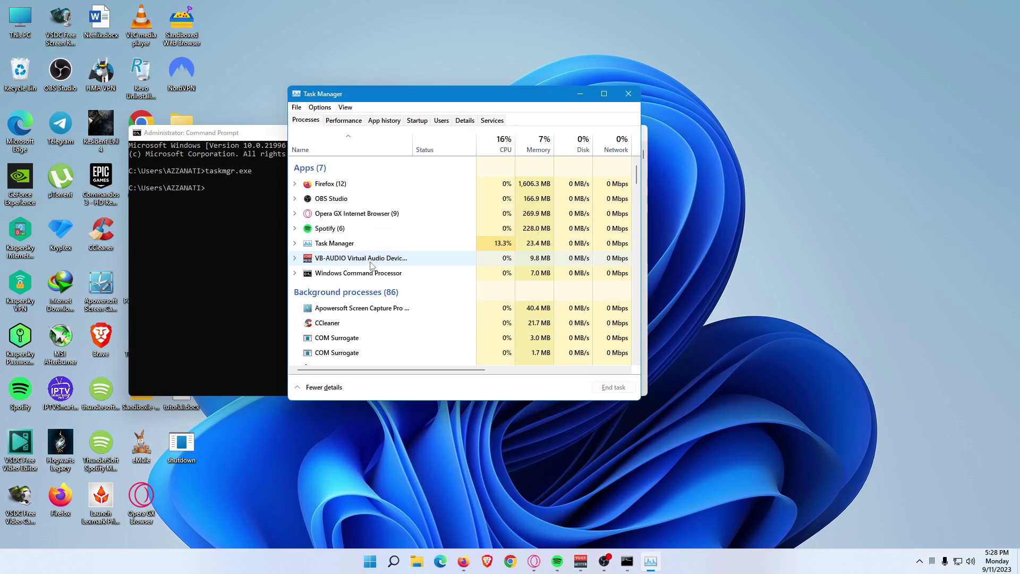
left_click(262, 133)
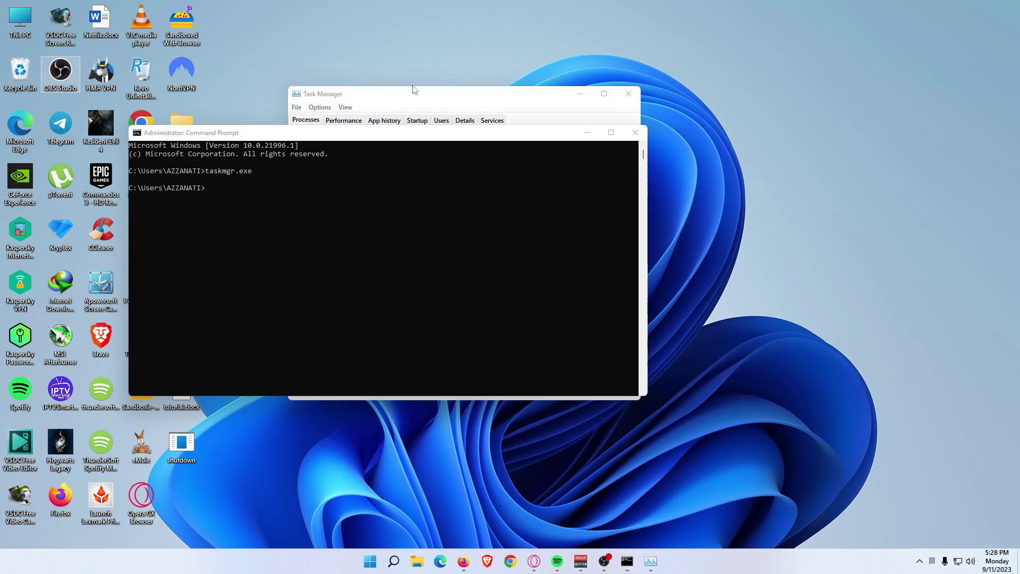
Bring Task Manager to the front, then close both Task Manager and Command Prompt
left_click(415, 90)
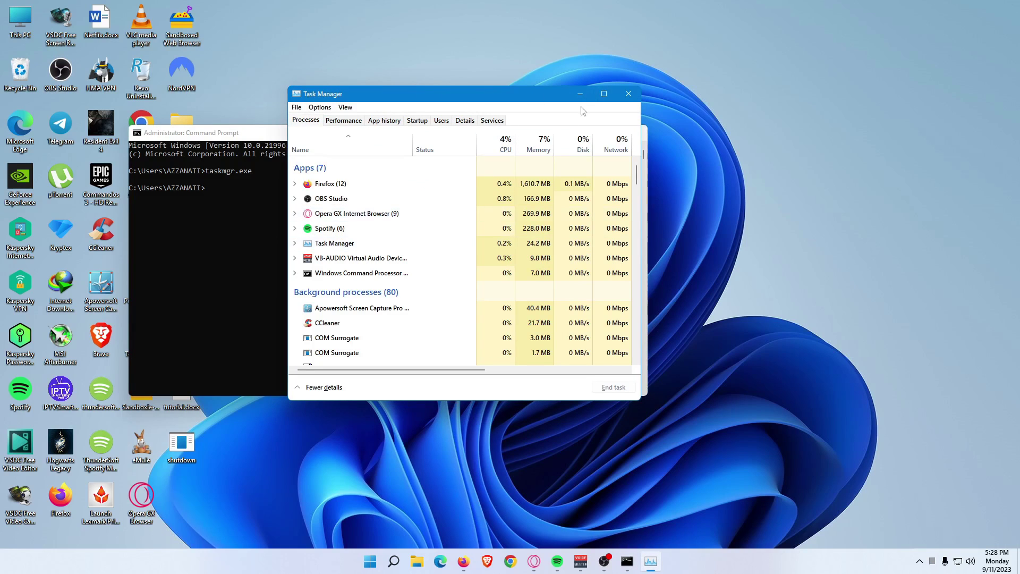
left_click(628, 93)
left_click(634, 131)
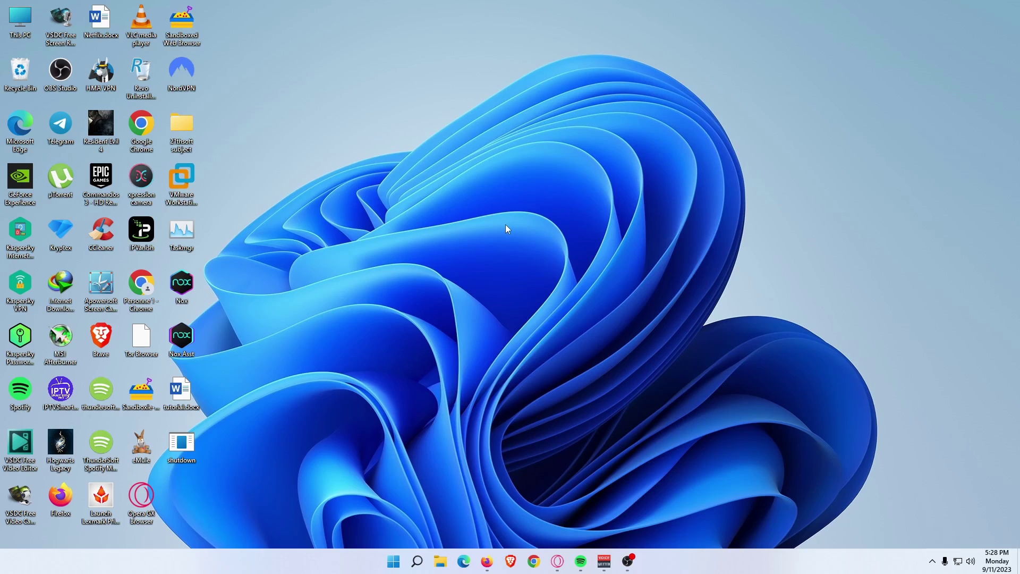
Start a new desktop shortcut with taskmgr.exe as the item location and continue to its naming page
right_click(511, 277)
mouse_move(568, 381)
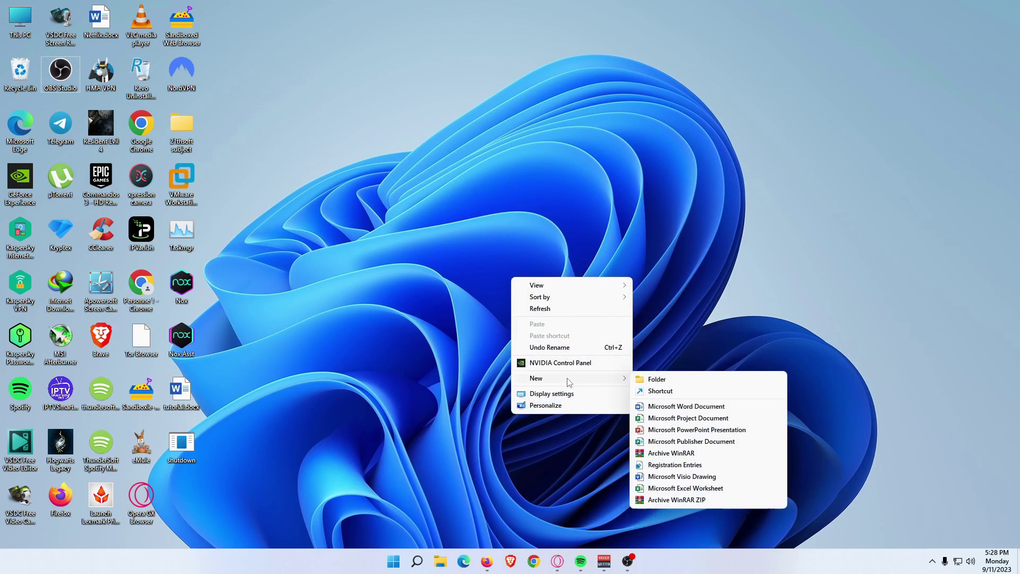
left_click(655, 393)
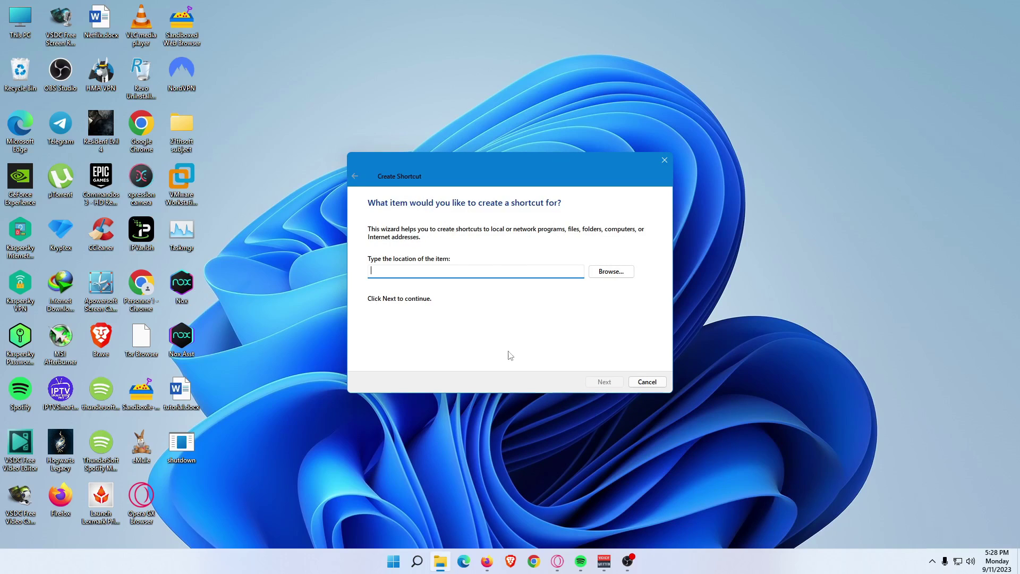
type("taskmgr.exe")
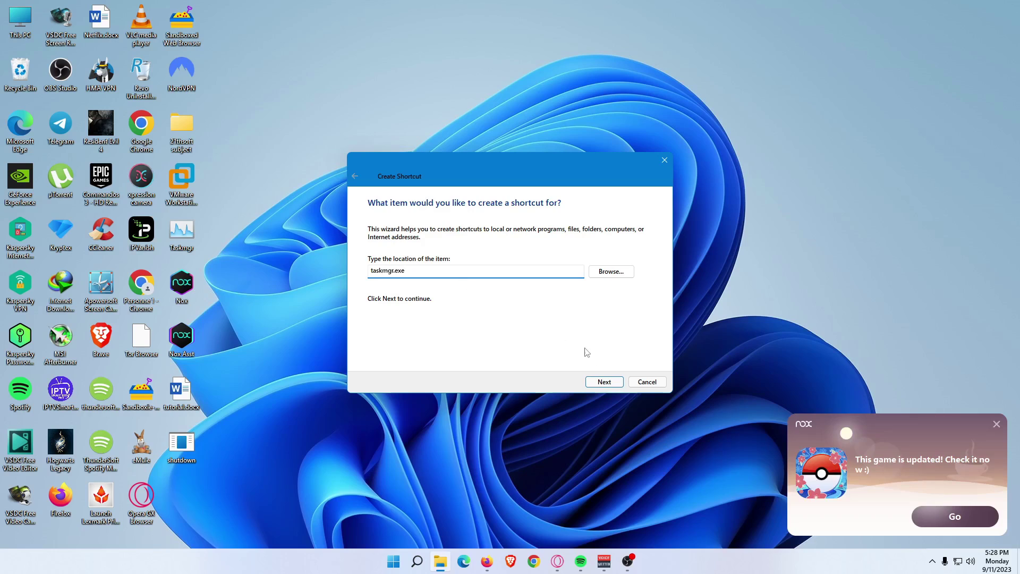
left_click(606, 380)
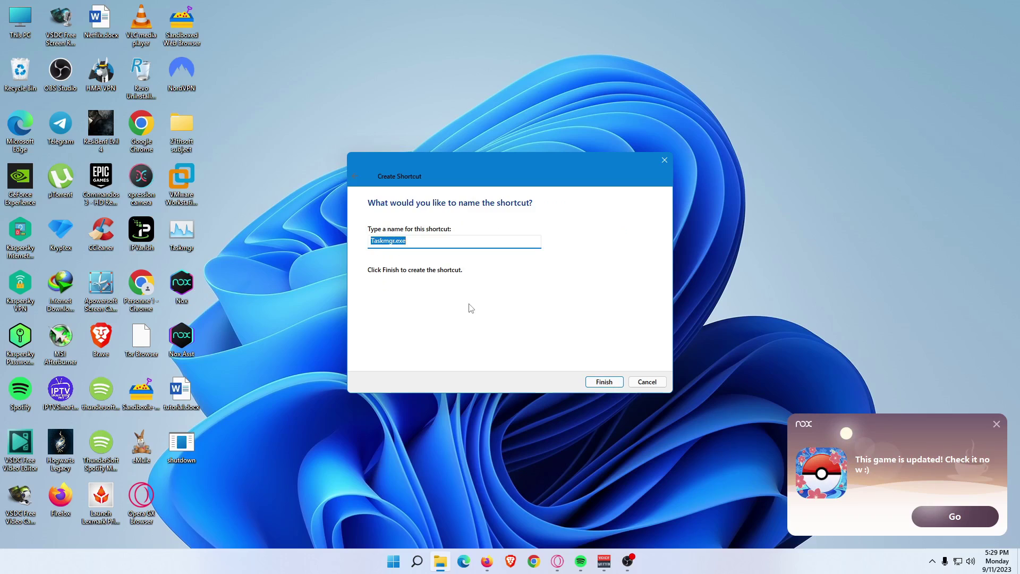
Shorten the shortcut's name to Taskmgr and finish creating it, replacing the existing desktop shortcut of that name
left_click(418, 246)
key("BackSpace")
key("BackSpace")
key("BackSpace")
key("BackSpace")
left_click(603, 380)
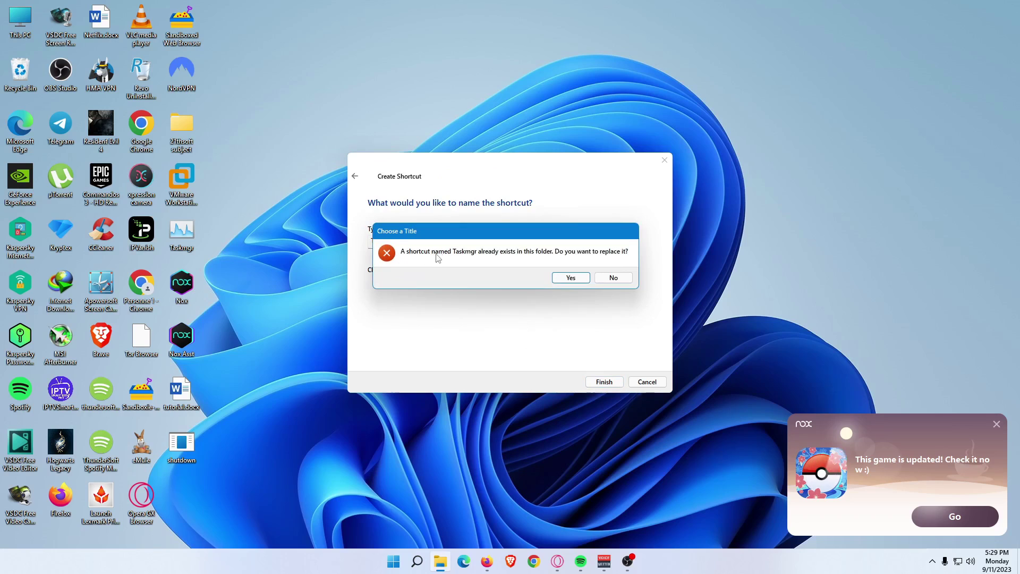
left_click(572, 279)
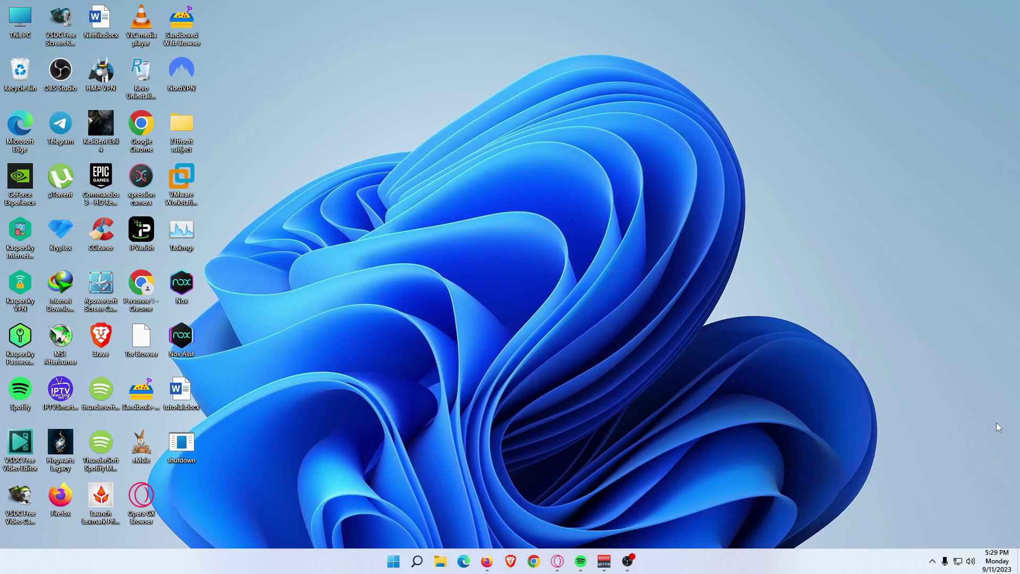